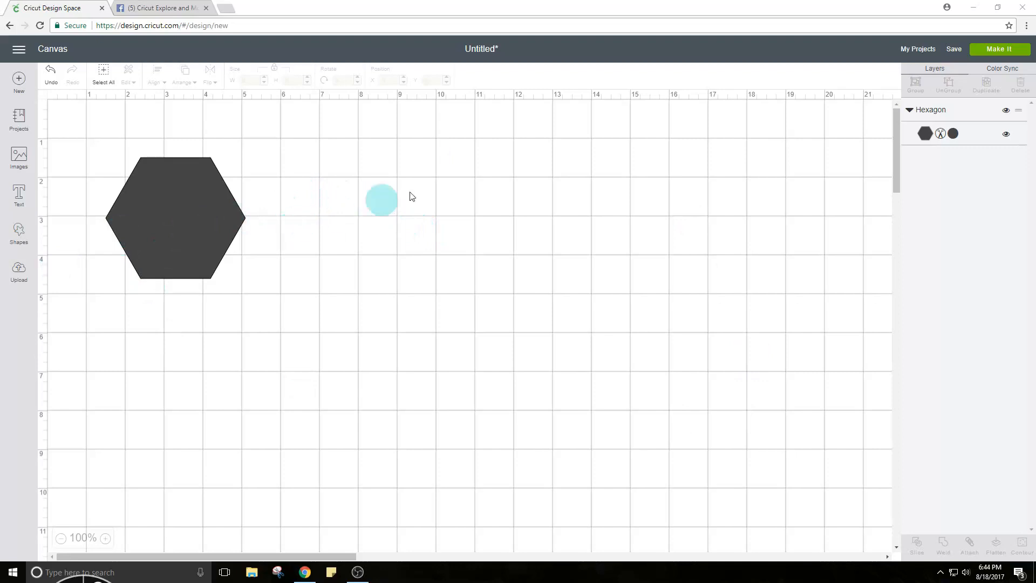
# Send the hexagon design to be made and continue past the mat preview to the material selection
pyautogui.click(1021, 53)
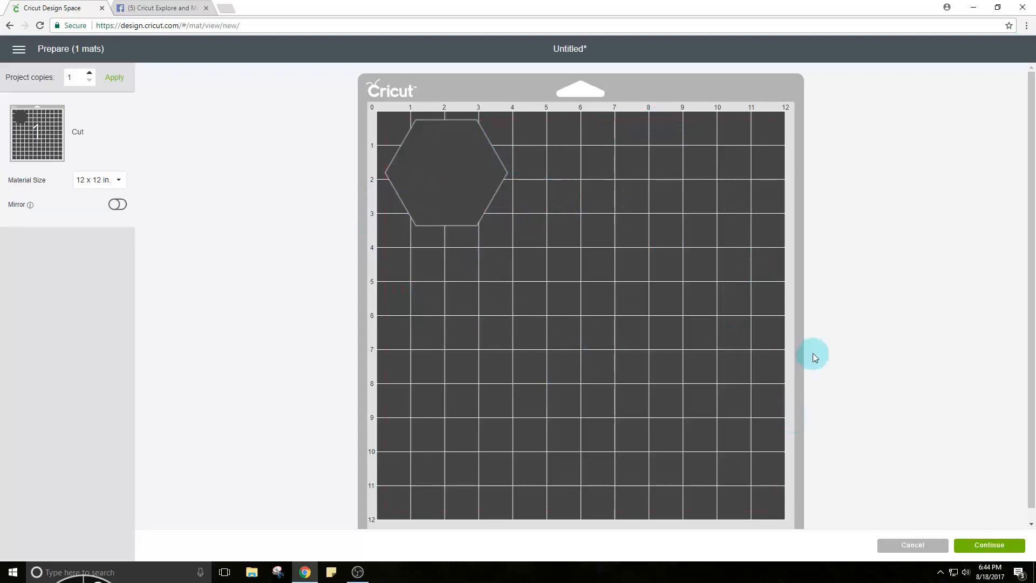
pyautogui.click(1005, 544)
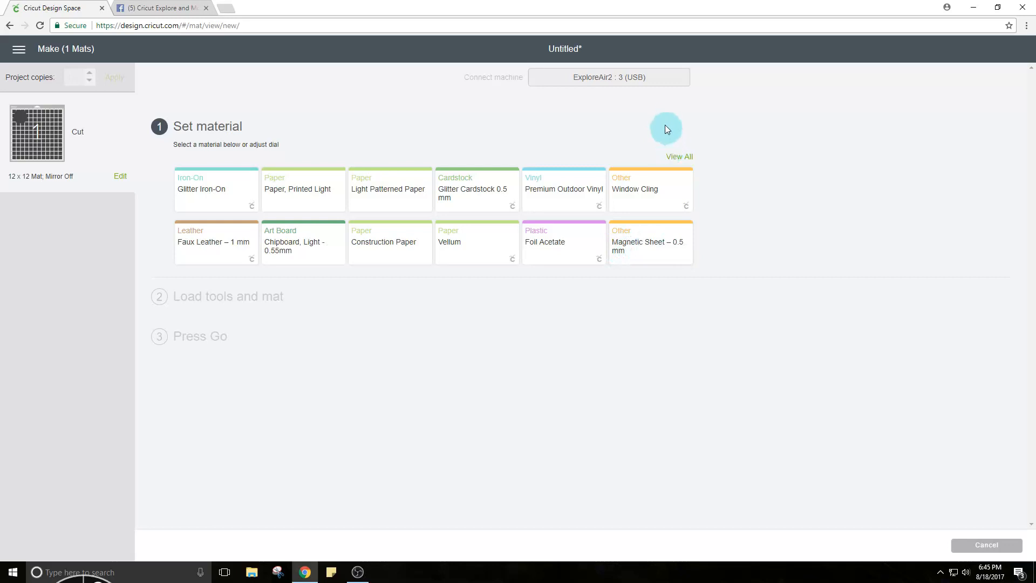
# View the My Materials category in the full materials list and open the material settings
pyautogui.click(678, 156)
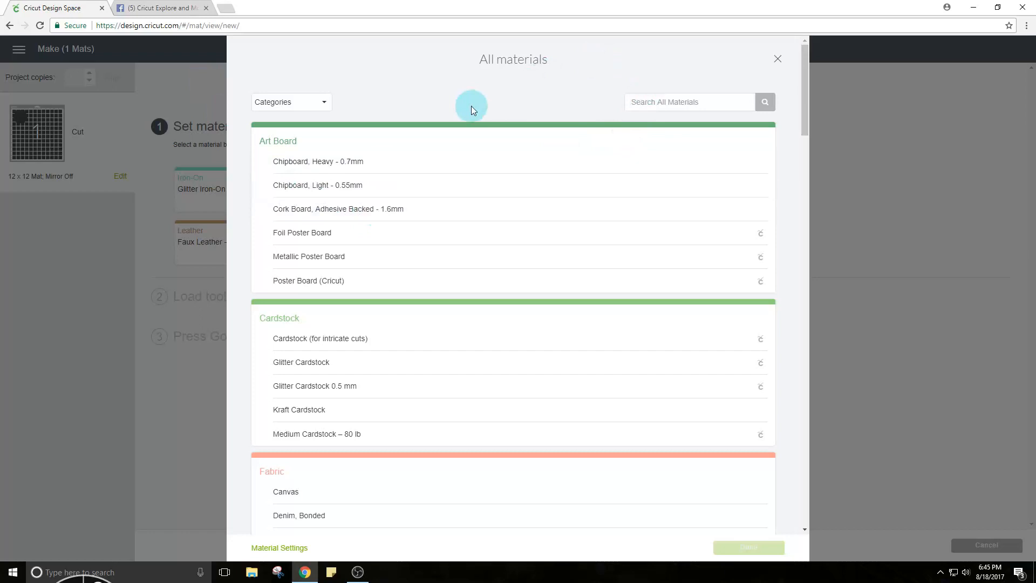
pyautogui.click(259, 102)
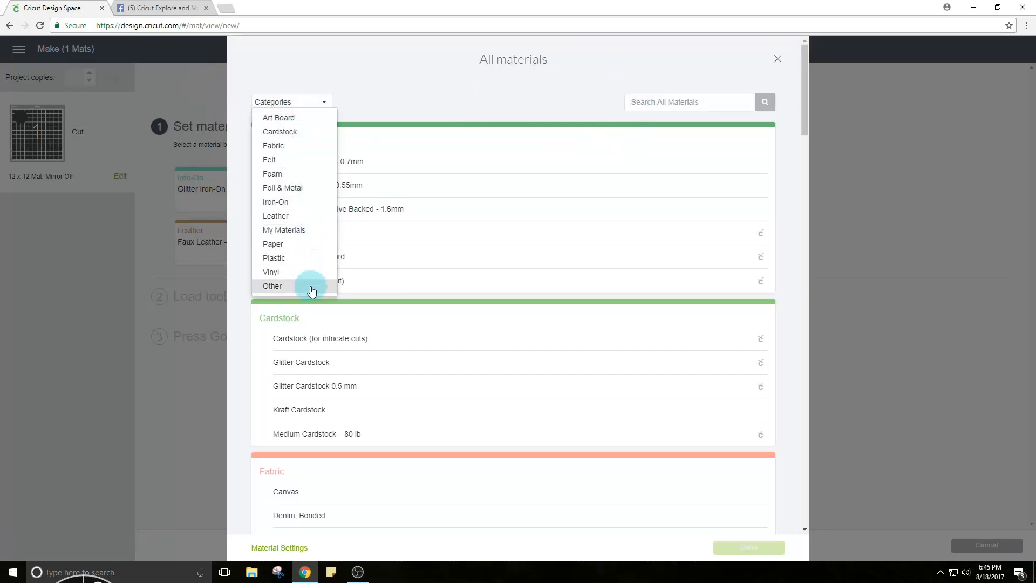
pyautogui.click(310, 235)
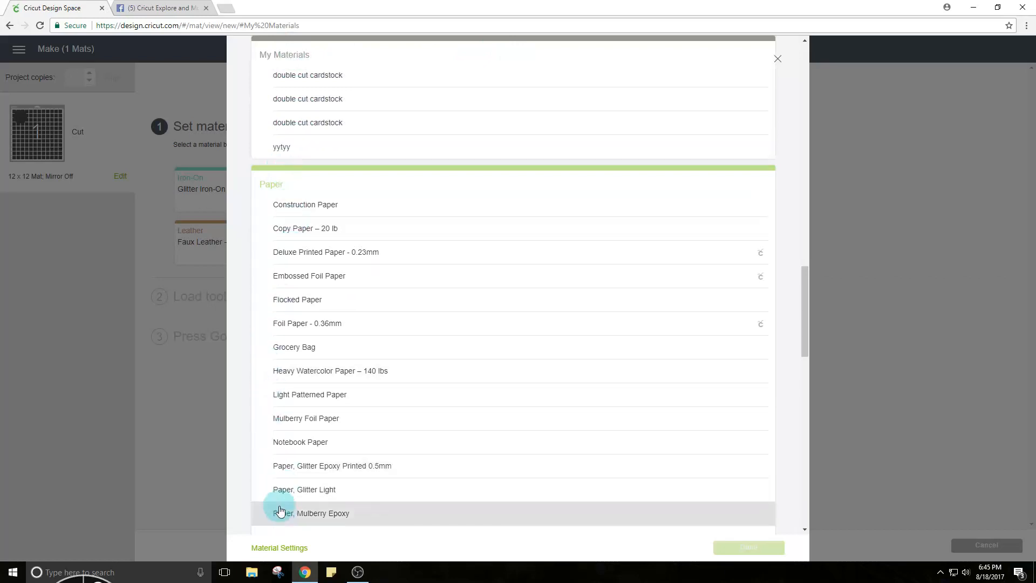
pyautogui.click(263, 548)
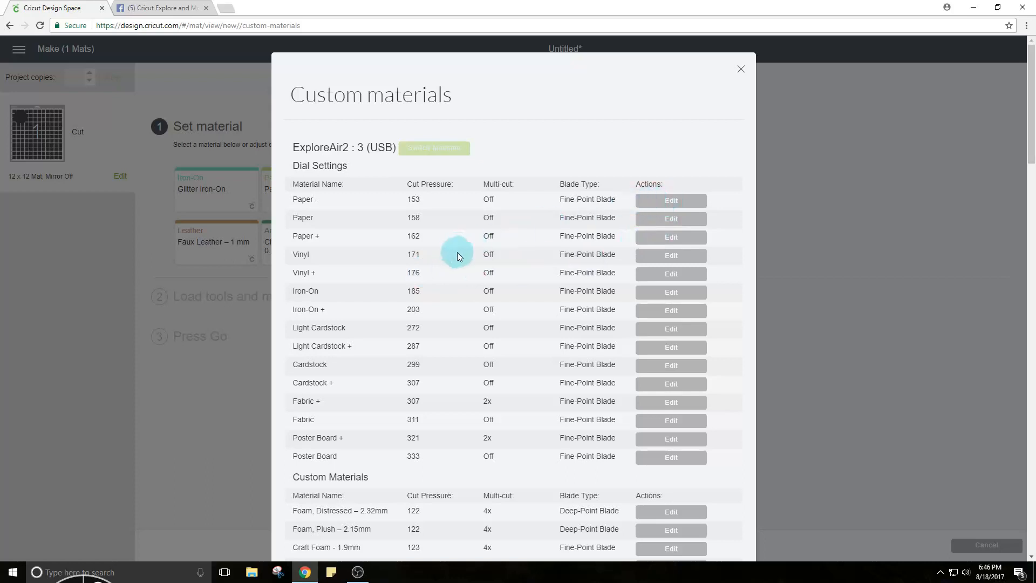
# Examine the cut pressure, multi-cut and blade type listed for the dial settings and custom materials
pyautogui.scroll(-4, 457, 251)
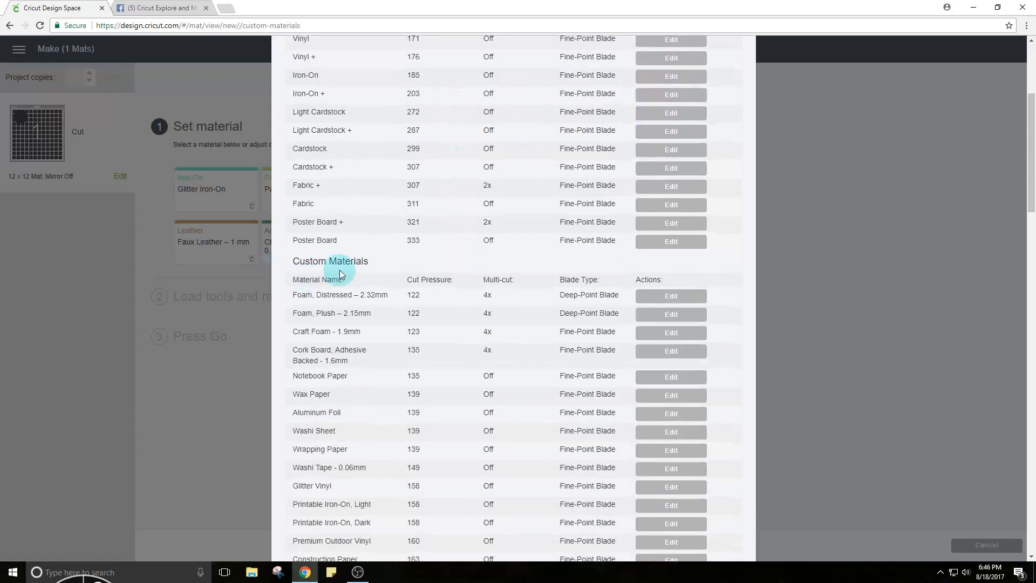
pyautogui.scroll(-12, 370, 283)
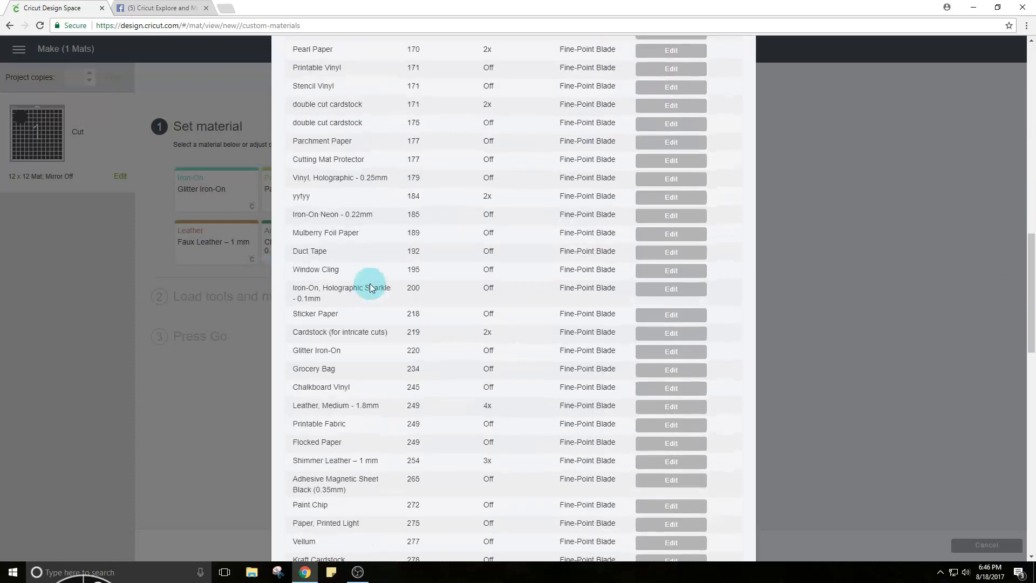
pyautogui.scroll(11, 370, 286)
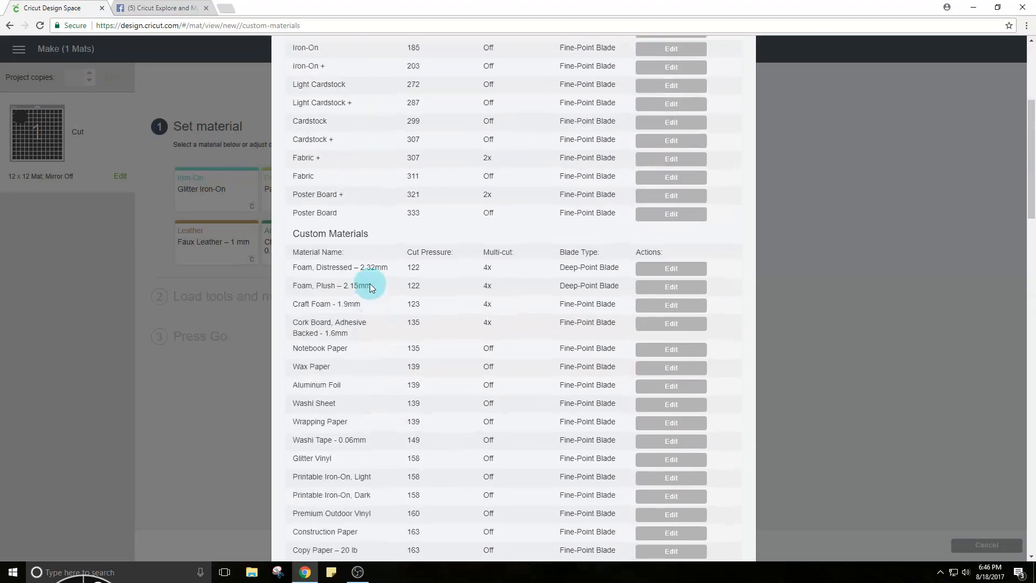
pyautogui.scroll(1, 370, 286)
pyautogui.scroll(-1, 370, 286)
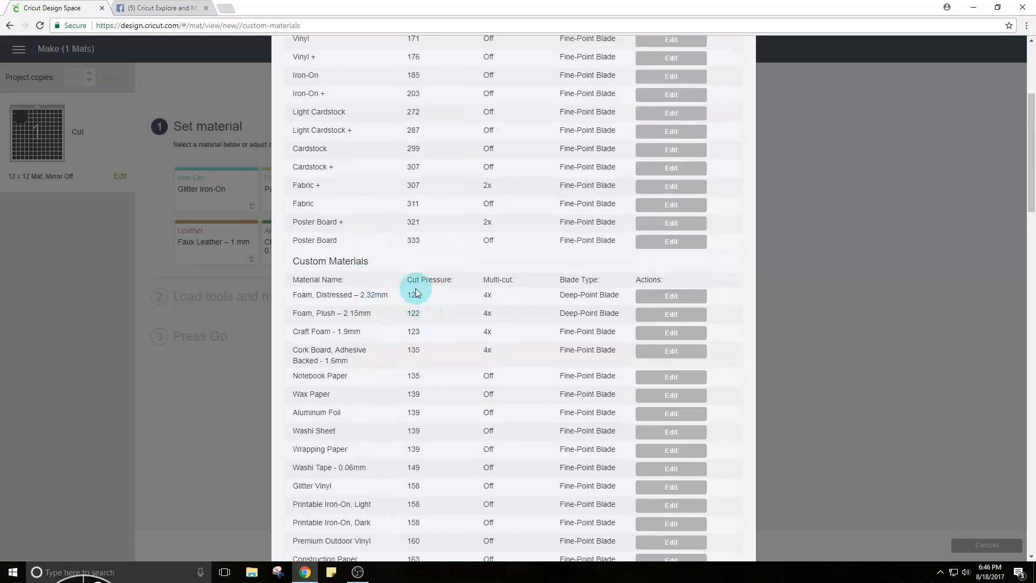
pyautogui.scroll(-15, 423, 298)
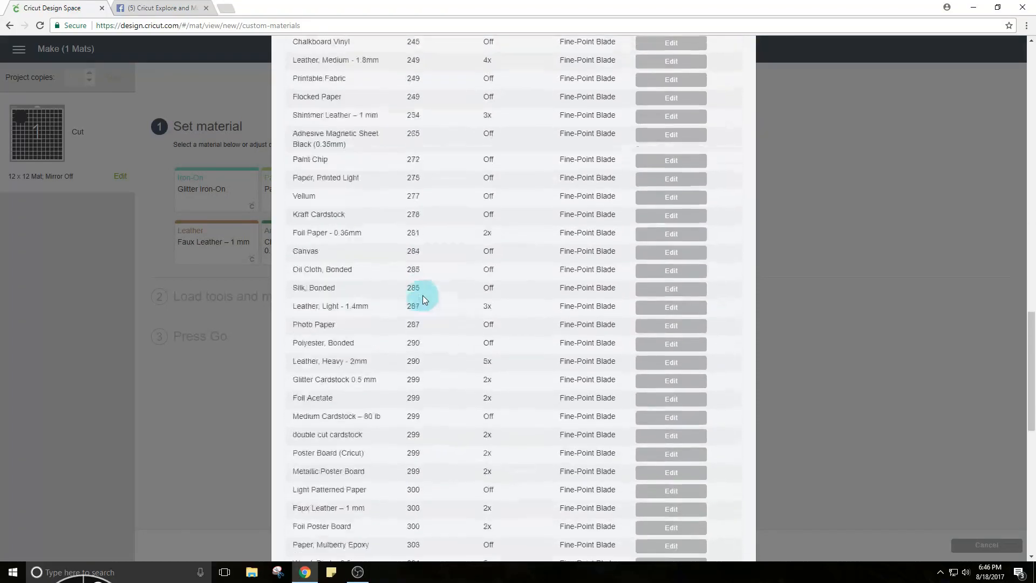
pyautogui.scroll(5, 423, 298)
pyautogui.scroll(12, 419, 300)
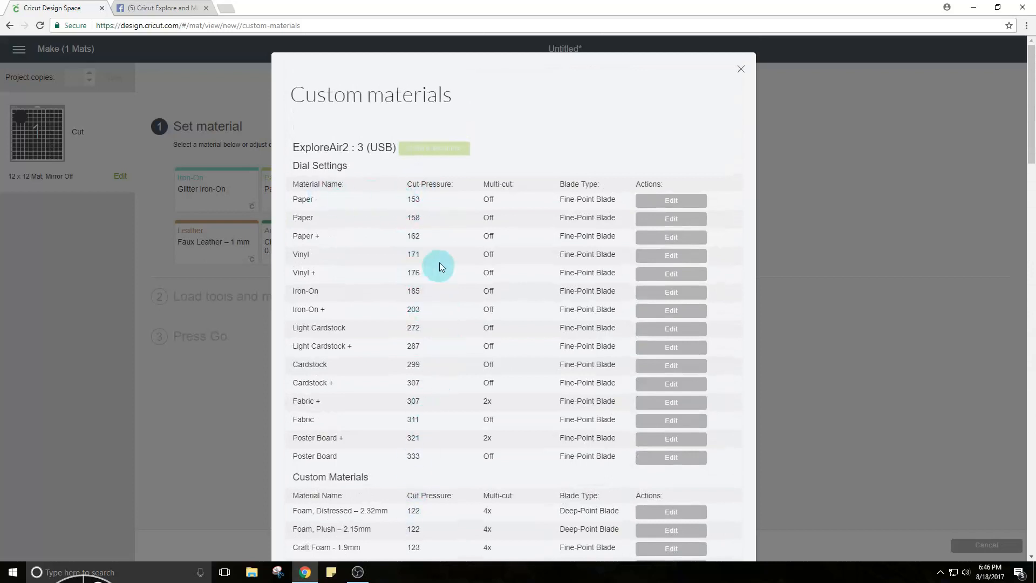
# Add a new custom material named "triple cut cardstock" and save it
pyautogui.scroll(-2, 437, 251)
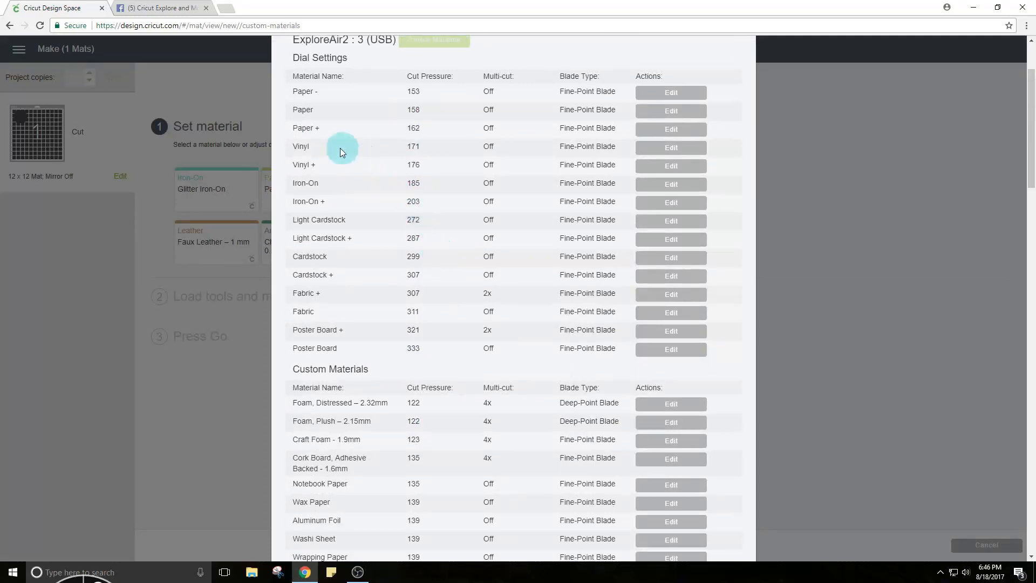
pyautogui.scroll(-15, 340, 148)
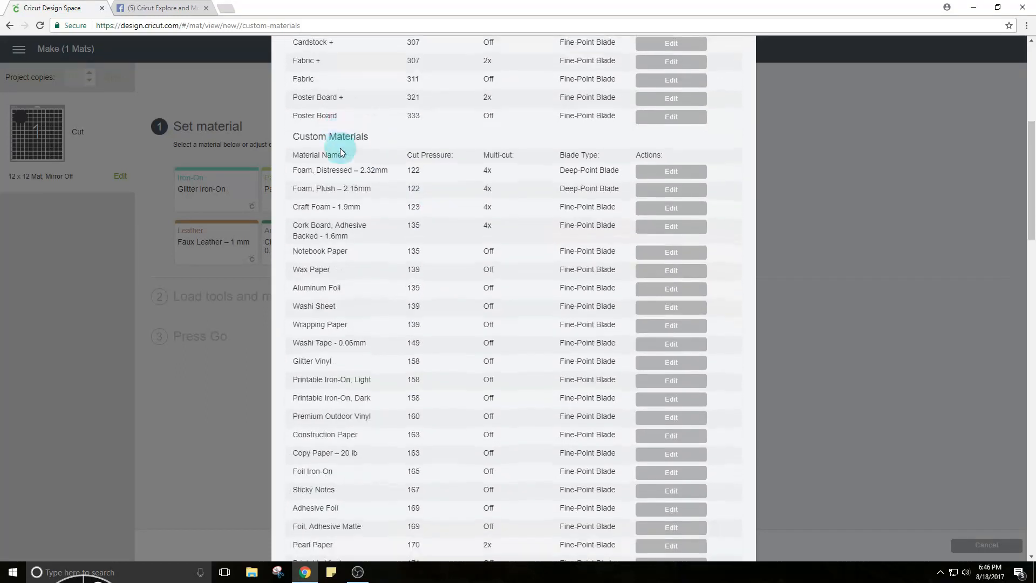
pyautogui.scroll(-6, 341, 148)
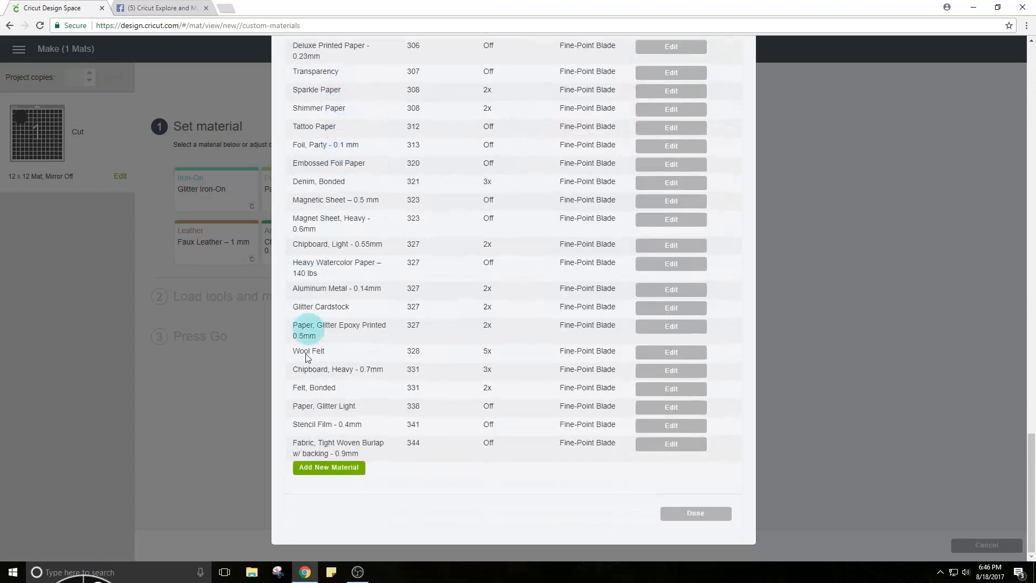
pyautogui.click(338, 468)
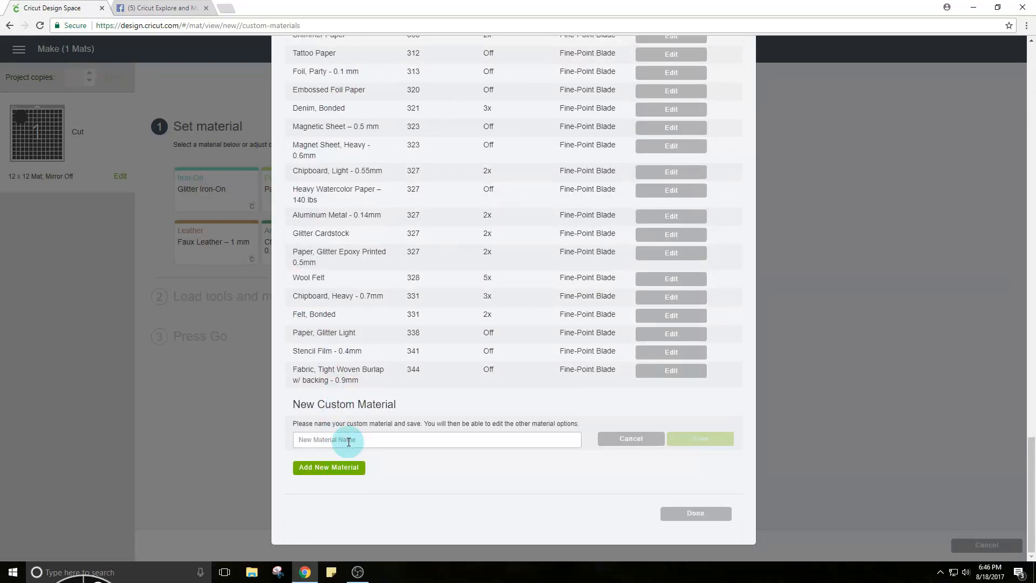
pyautogui.write('t')
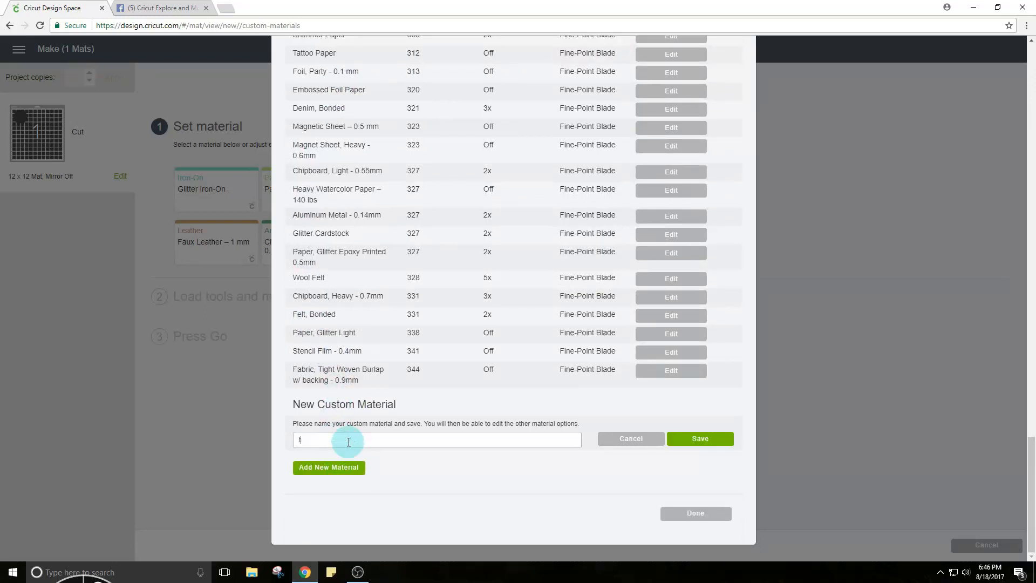
pyautogui.write('riple cut cardstock')
pyautogui.click(695, 442)
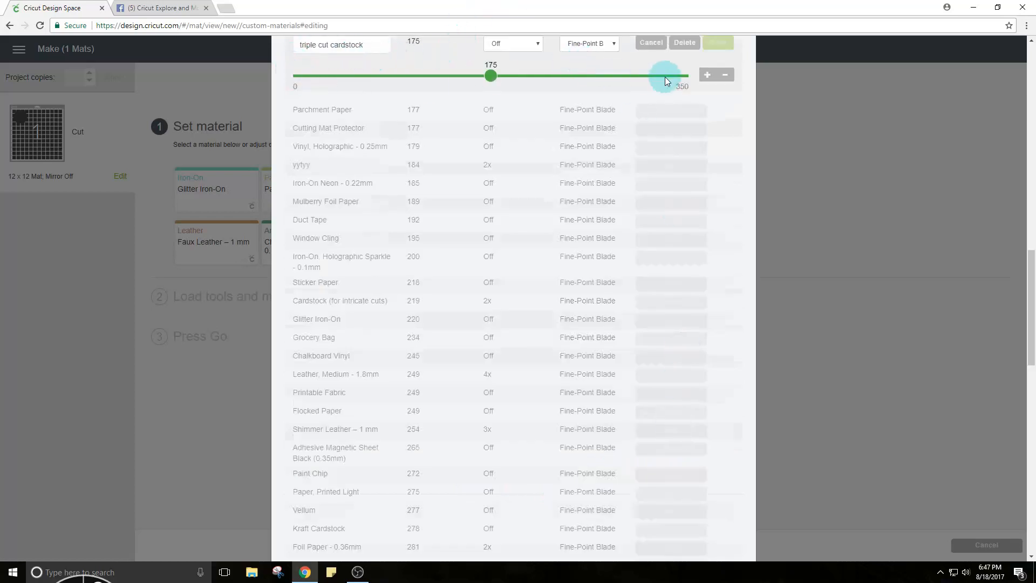
# Inspect the name, multi-cut options and blade type options of the triple cut cardstock material
pyautogui.scroll(4, 601, 83)
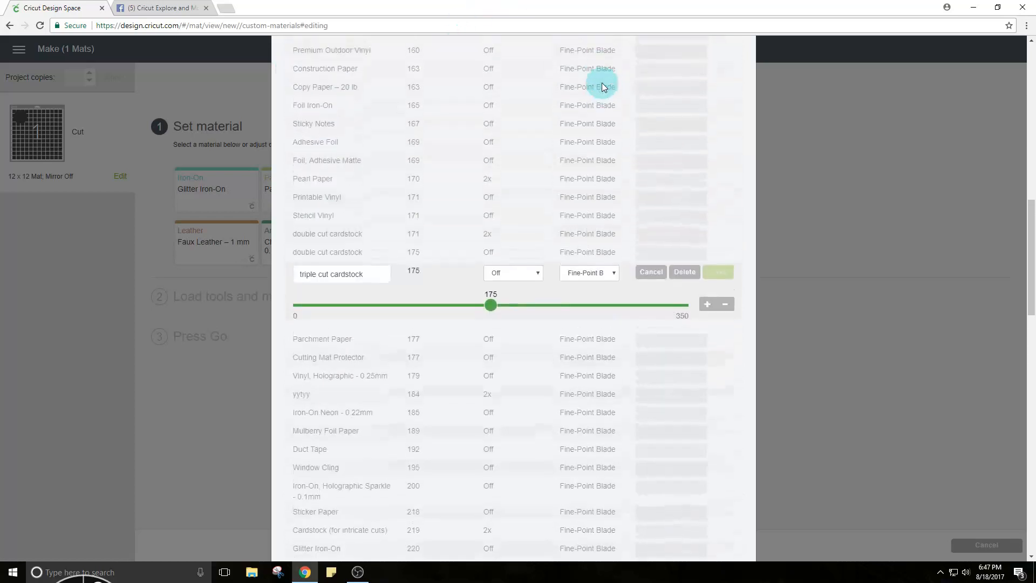
pyautogui.moveTo(300, 261); pyautogui.dragTo(397, 261)
pyautogui.click(397, 260)
pyautogui.tripleClick(379, 260)
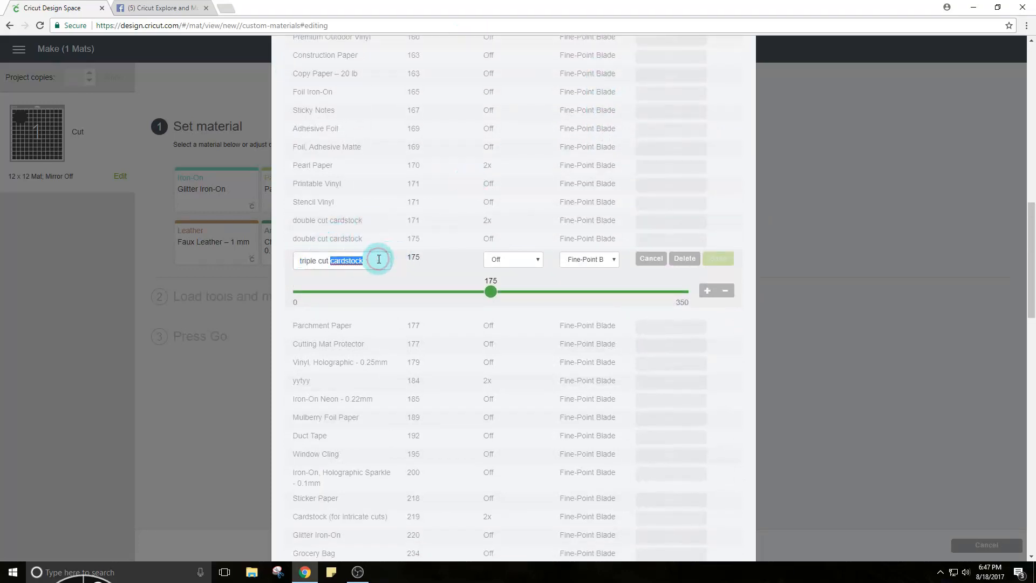
pyautogui.click(436, 257)
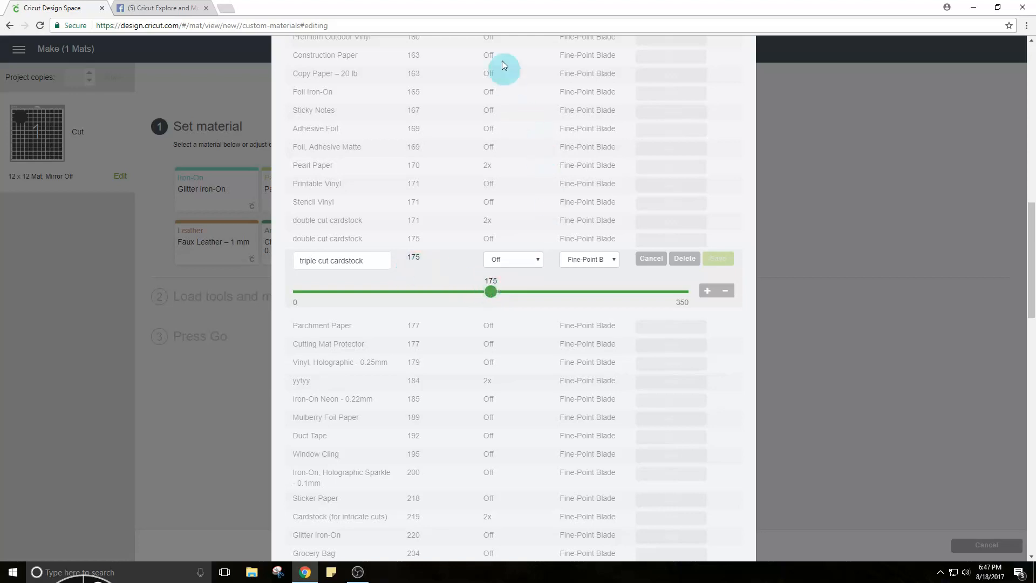
pyautogui.click(518, 265)
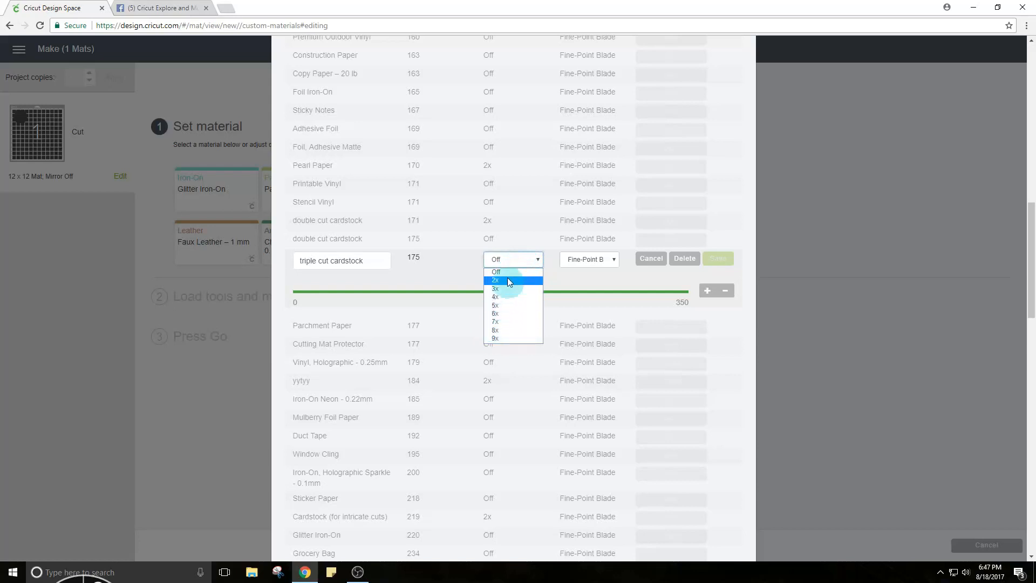
pyautogui.click(510, 258)
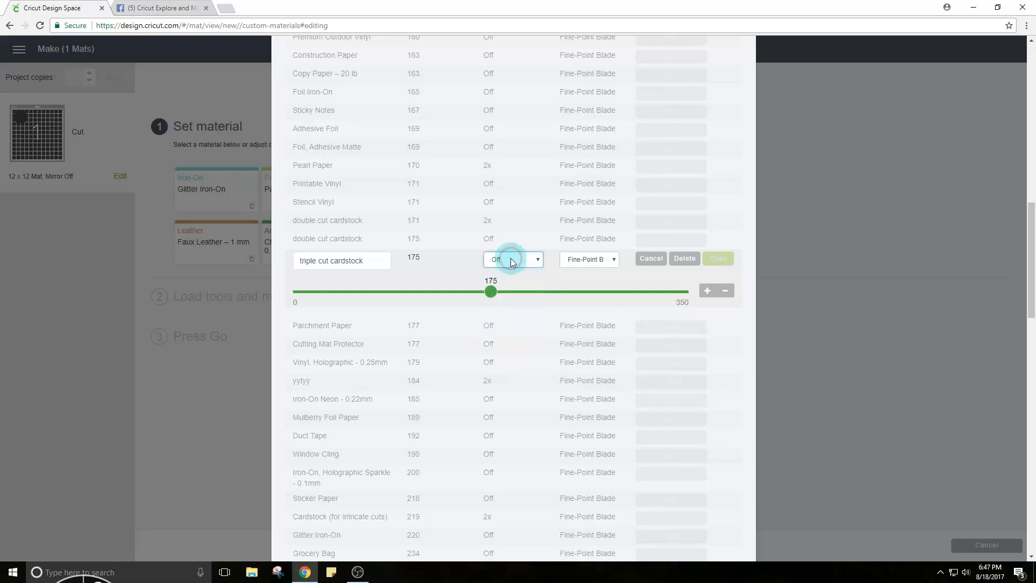
pyautogui.click(597, 261)
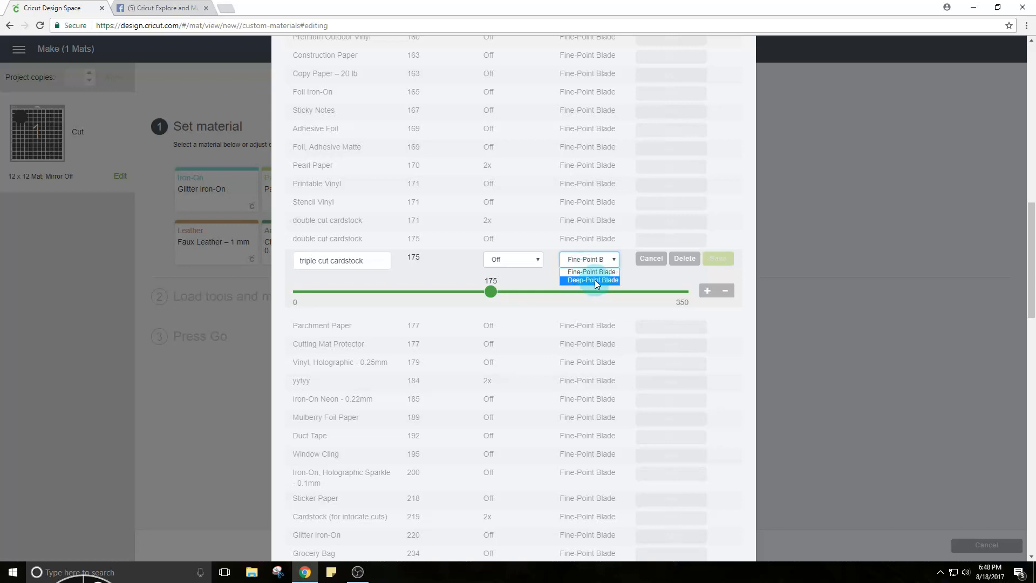
pyautogui.click(528, 278)
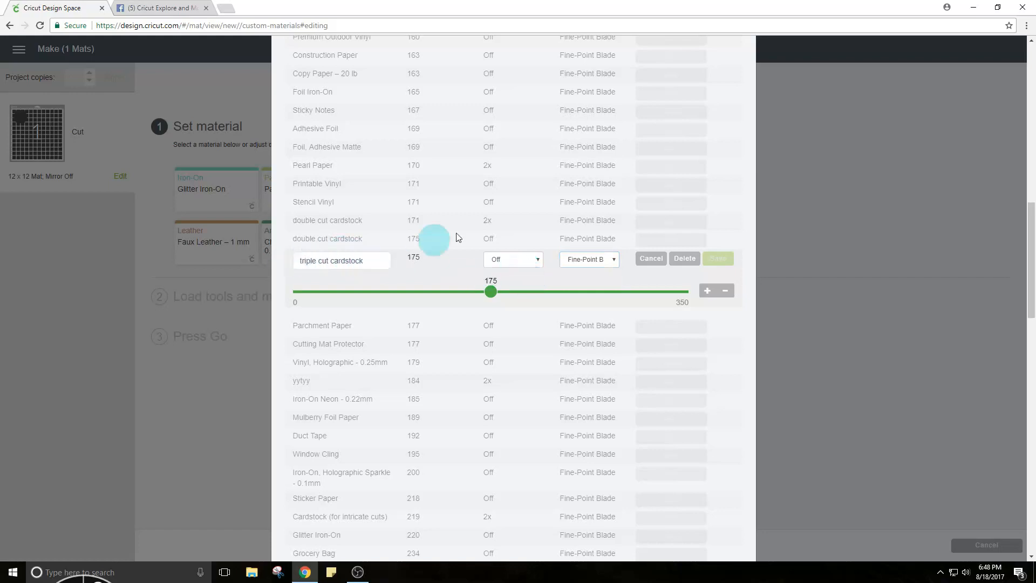
# Look up the Cardstock dial setting's cut pressure and set the triple cut cardstock pressure to 299
pyautogui.scroll(15, 481, 220)
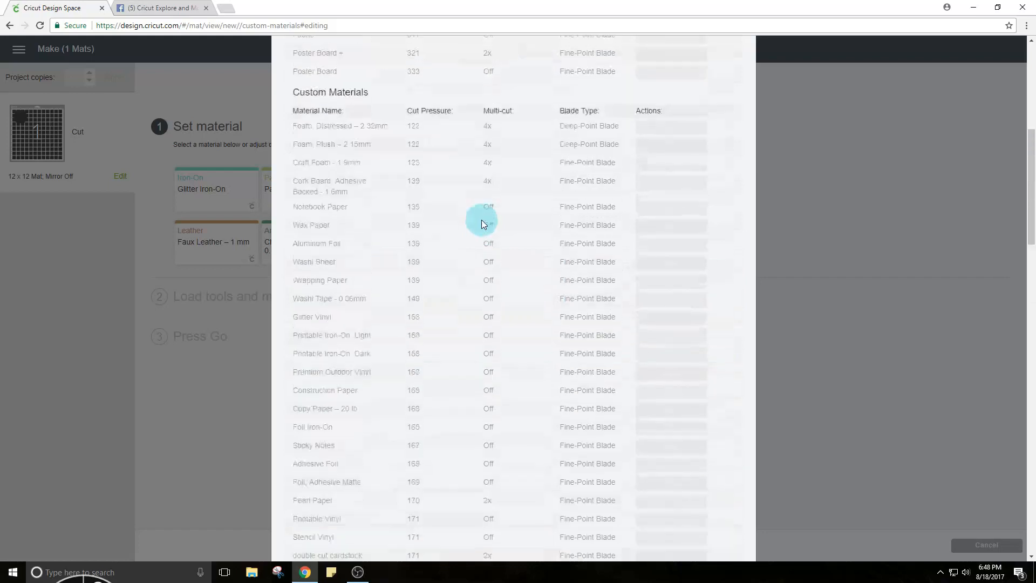
pyautogui.scroll(-1, 483, 223)
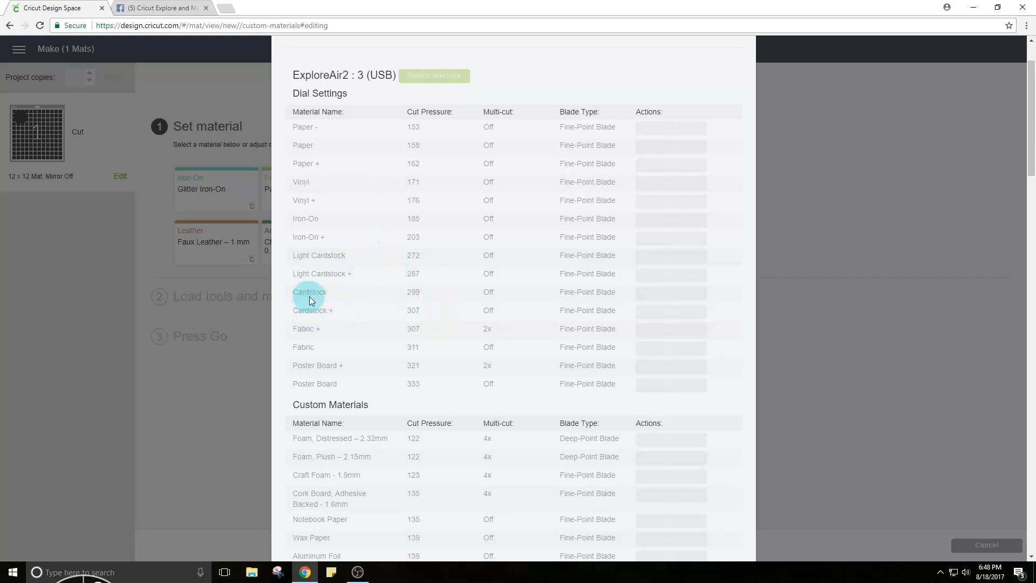
pyautogui.scroll(-10, 459, 296)
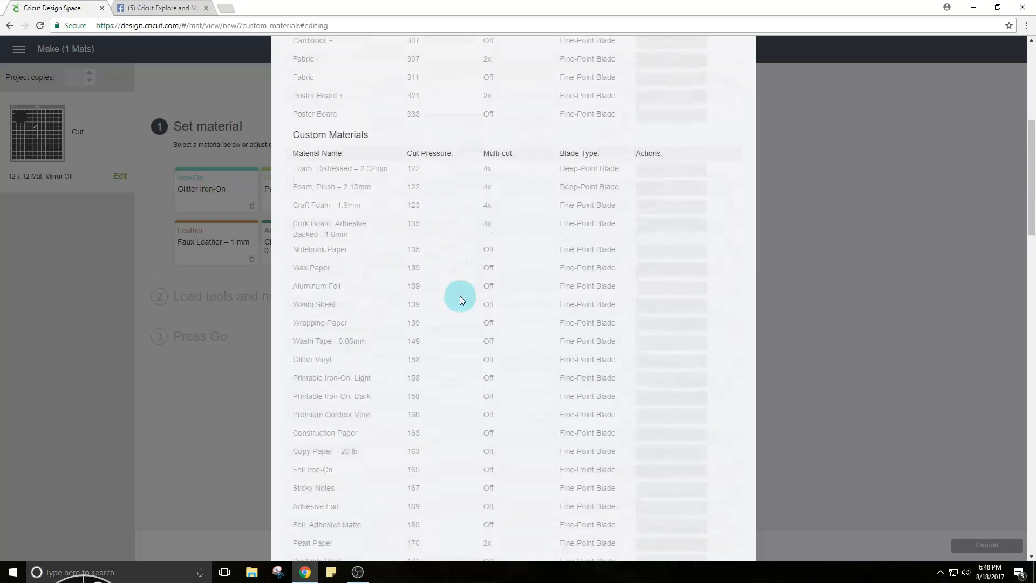
pyautogui.scroll(-3, 459, 296)
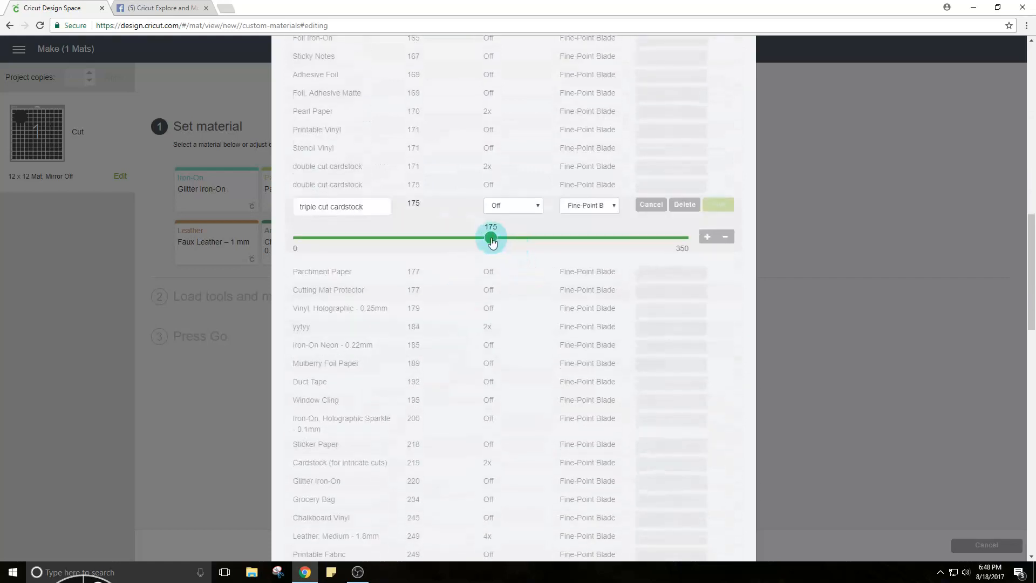
pyautogui.moveTo(491, 237); pyautogui.dragTo(634, 239)
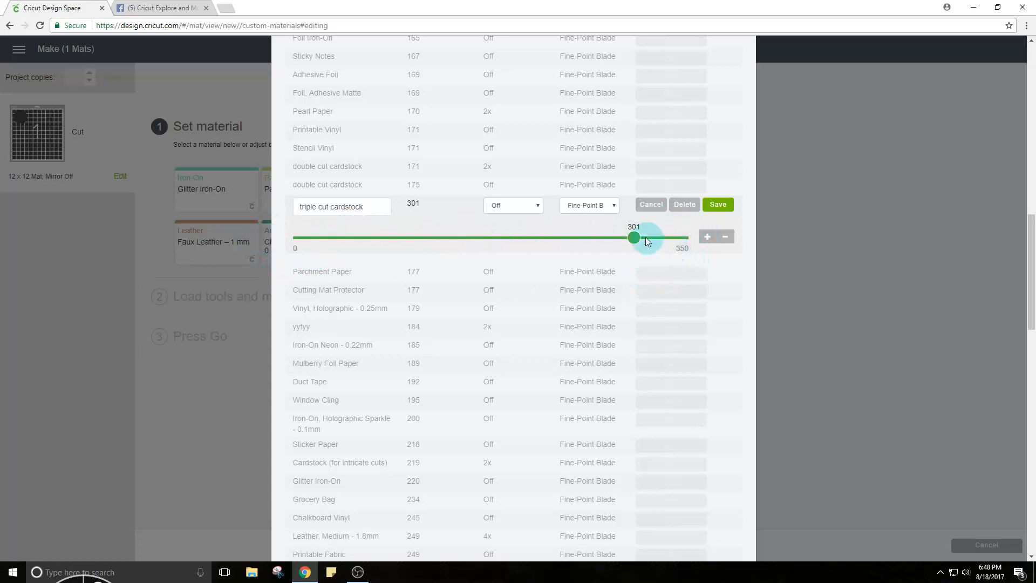
pyautogui.click(707, 241)
pyautogui.click(725, 238)
pyautogui.click(726, 238)
pyautogui.click(726, 238)
pyautogui.click(726, 238)
pyautogui.click(707, 236)
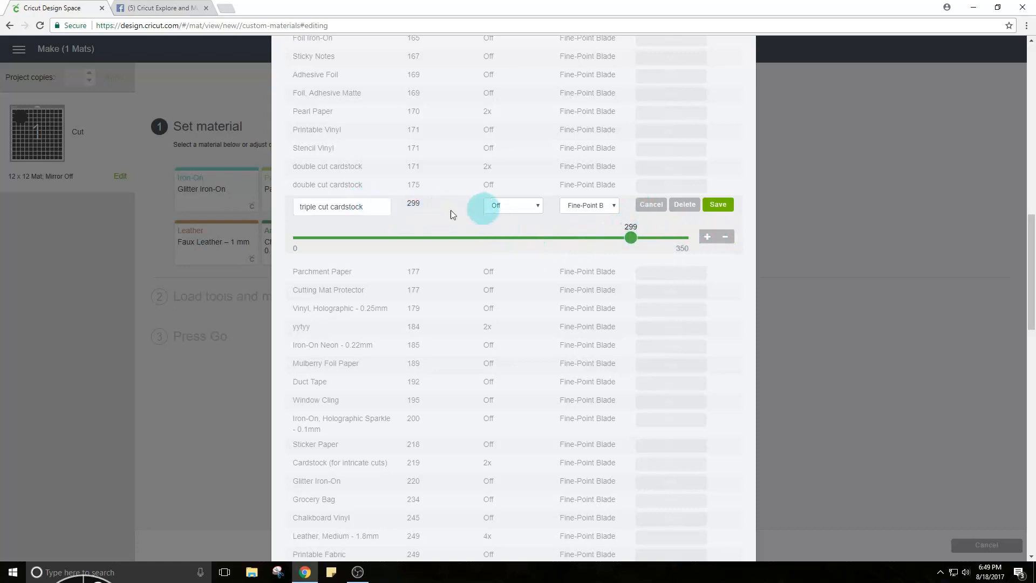
# Set the triple cut cardstock's multi-cut to 3x, save the material and return to the start of the materials list
pyautogui.click(490, 206)
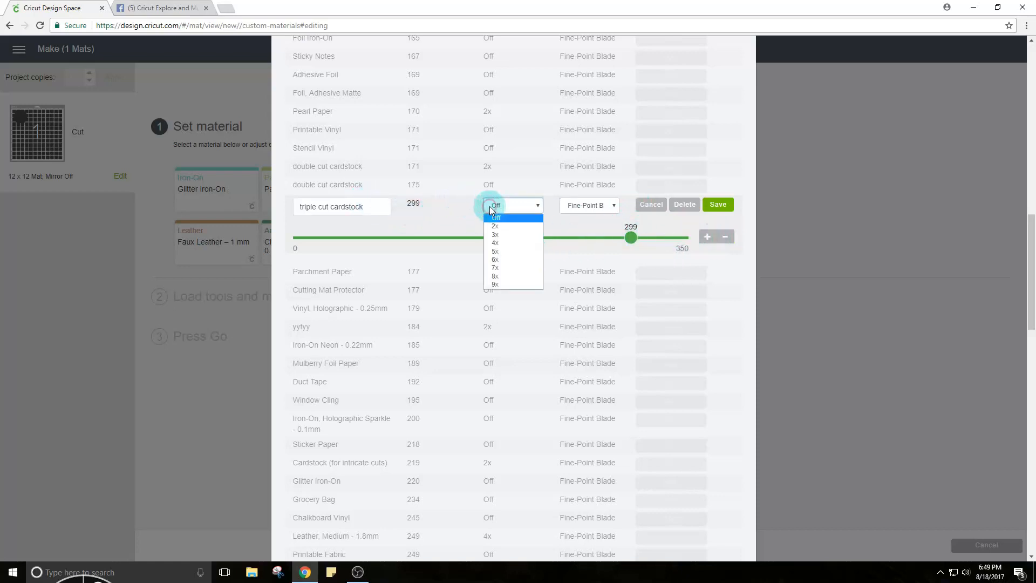
pyautogui.click(539, 234)
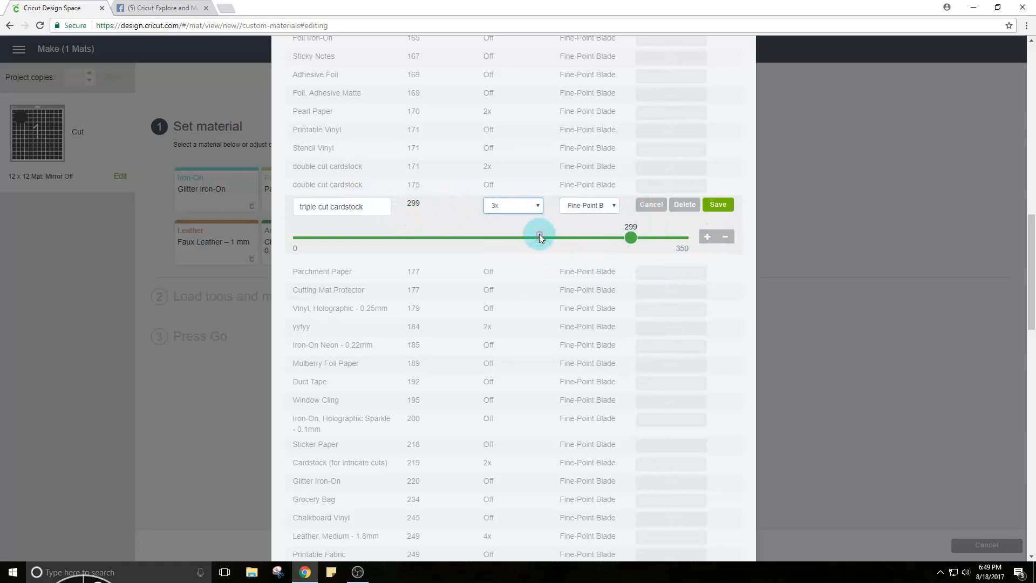
pyautogui.click(718, 205)
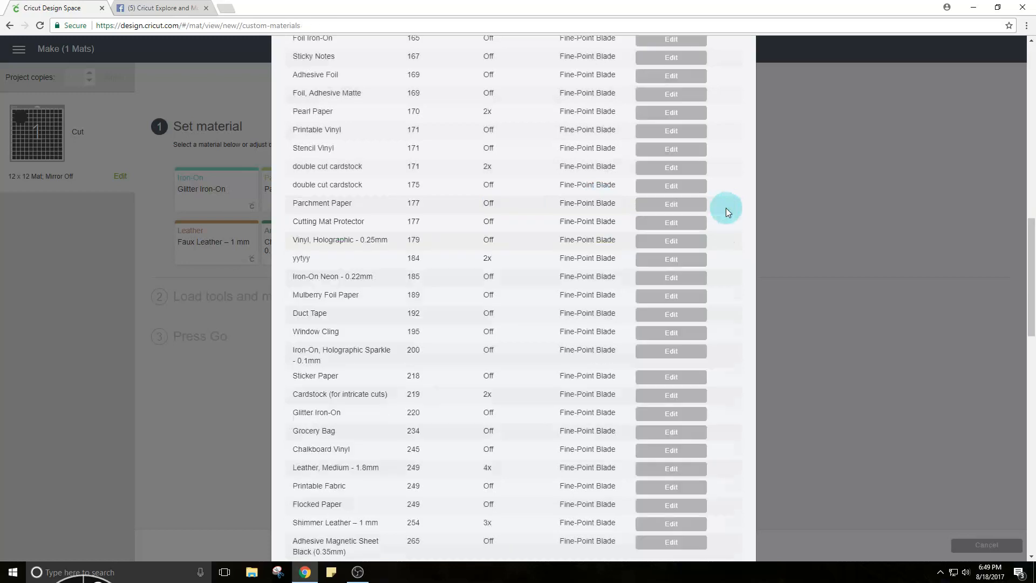
pyautogui.scroll(7, 690, 197)
pyautogui.scroll(7, 681, 186)
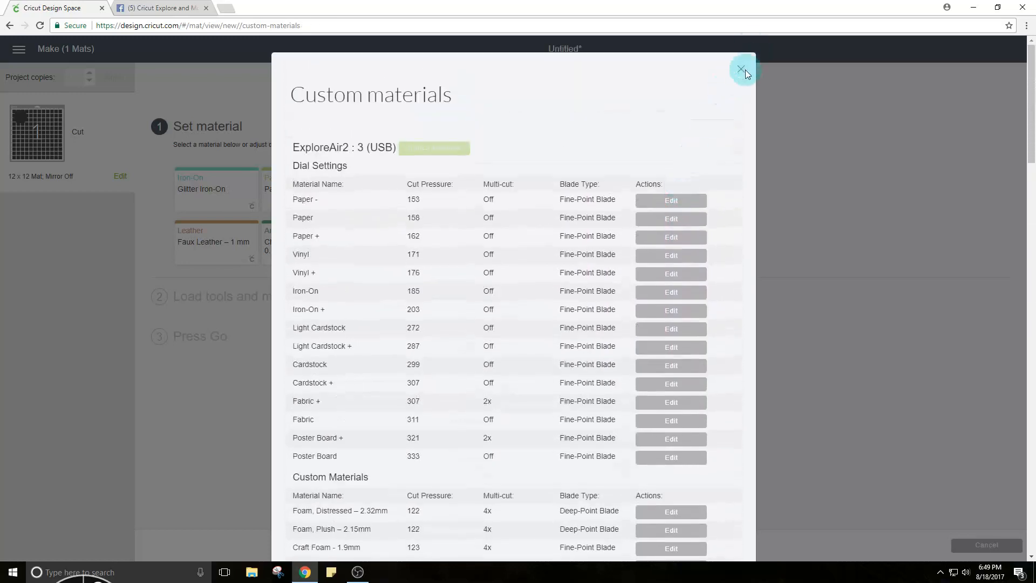
# Close the custom materials list and set the project's cut material to triple cut cardstock from the My Materials category
pyautogui.click(742, 70)
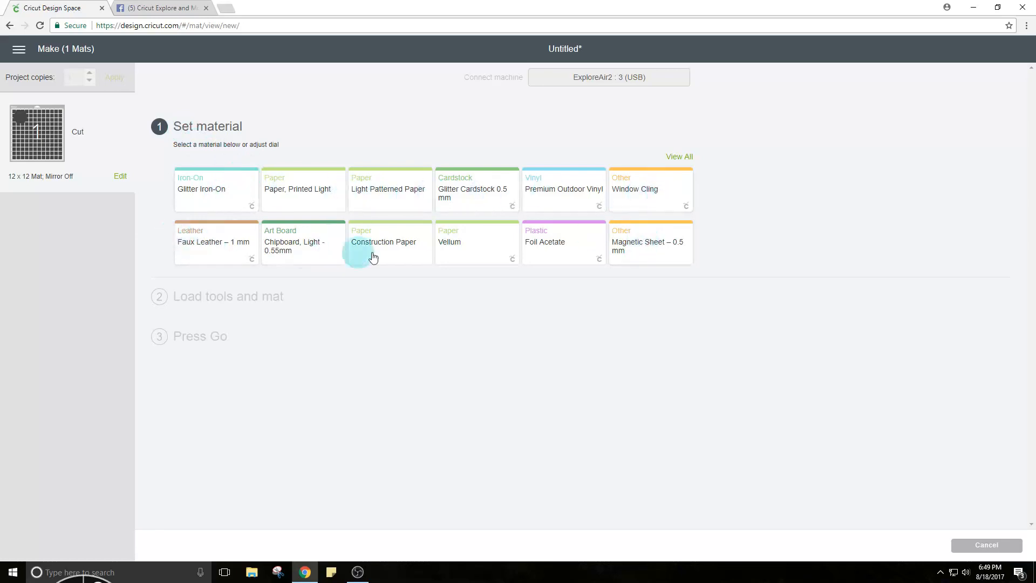
pyautogui.click(681, 157)
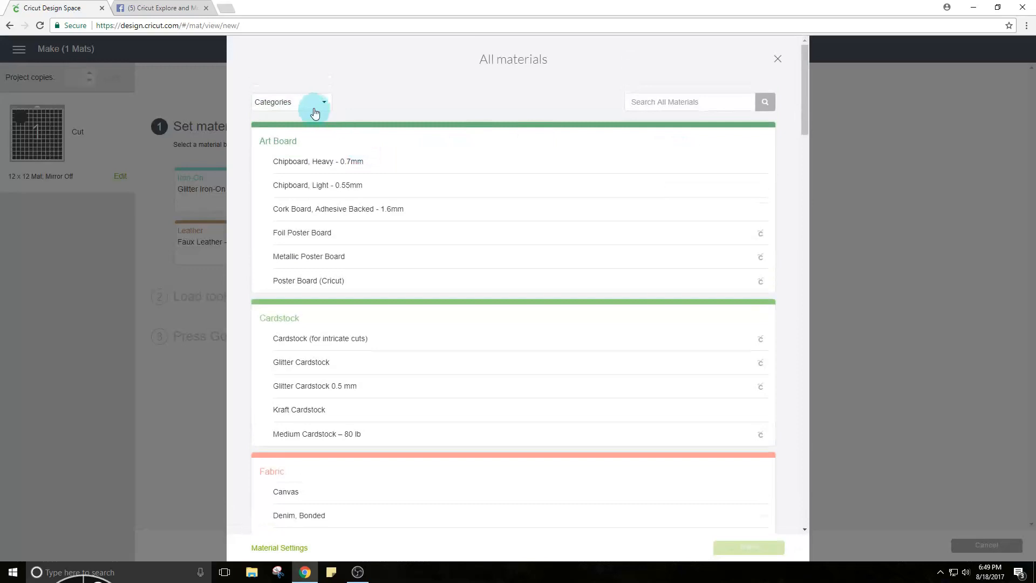
pyautogui.click(294, 104)
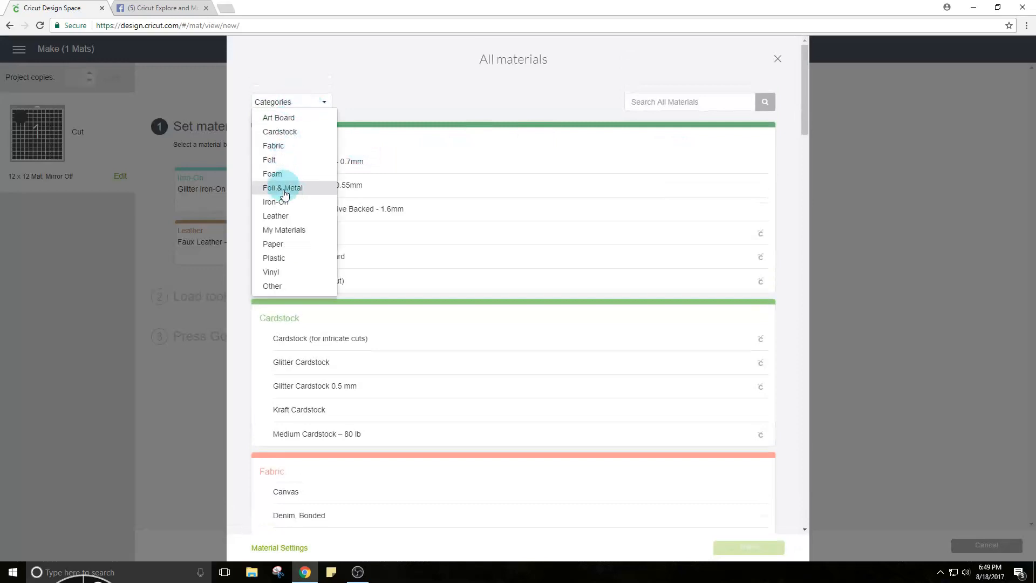
pyautogui.click(289, 231)
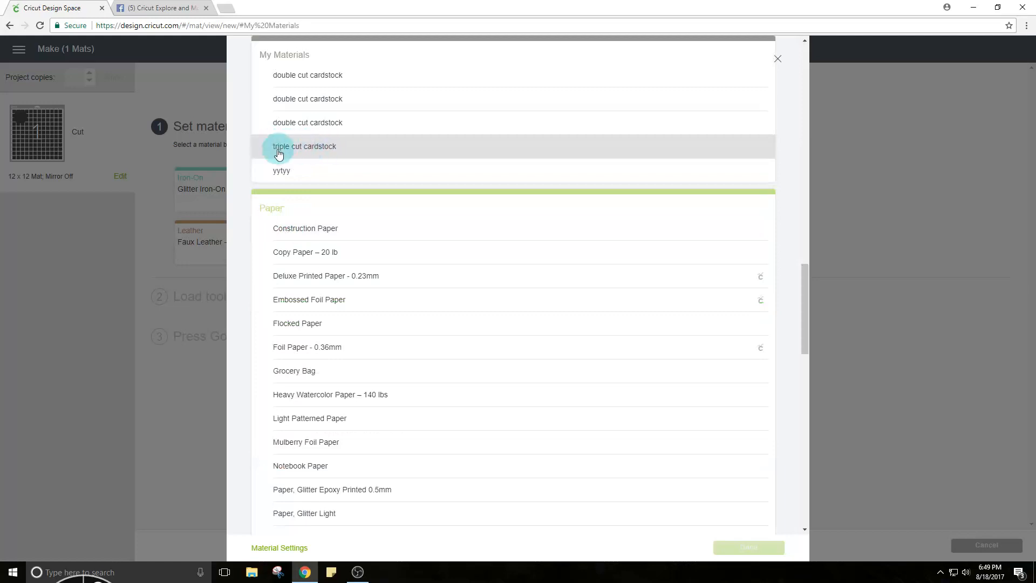
pyautogui.click(344, 154)
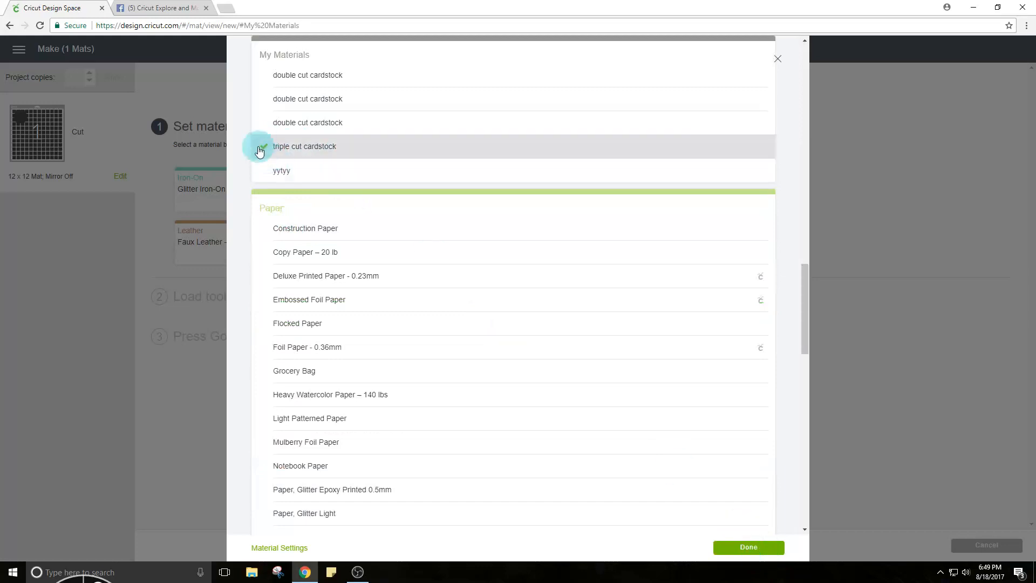
pyautogui.click(723, 549)
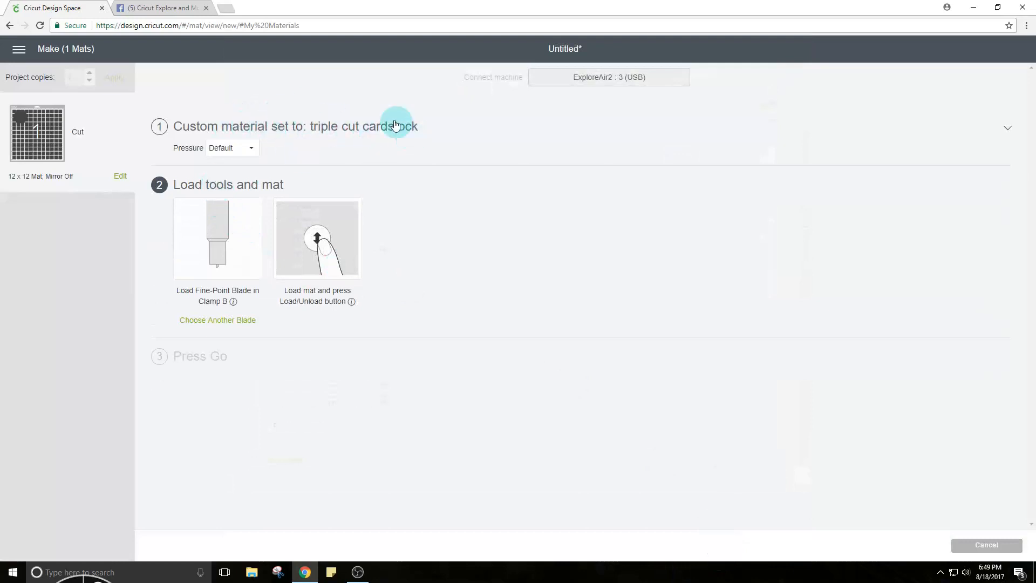
# Review the pressure options for the triple cut cardstock, keep Default, and cancel the cut
pyautogui.click(241, 158)
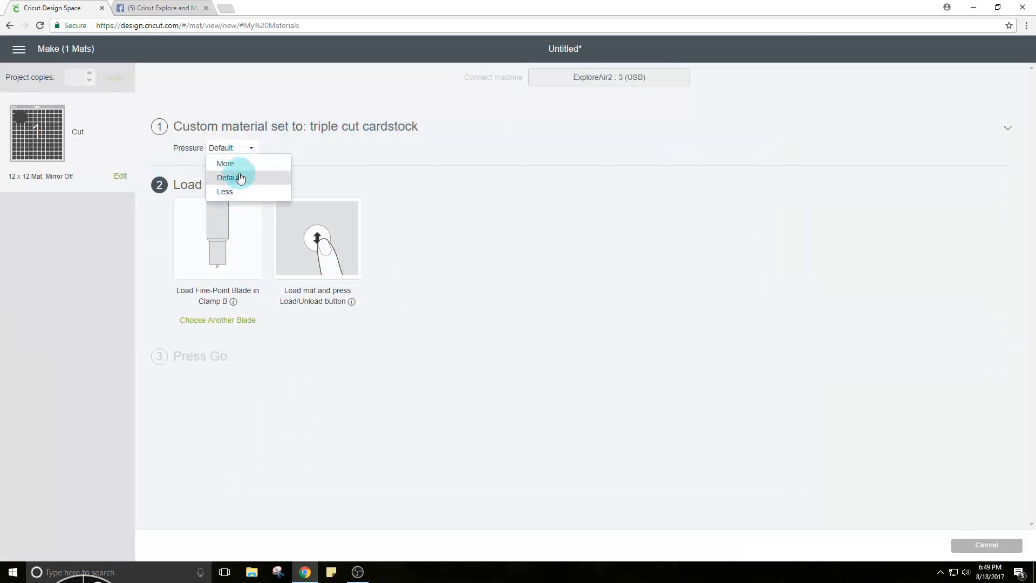
pyautogui.click(240, 177)
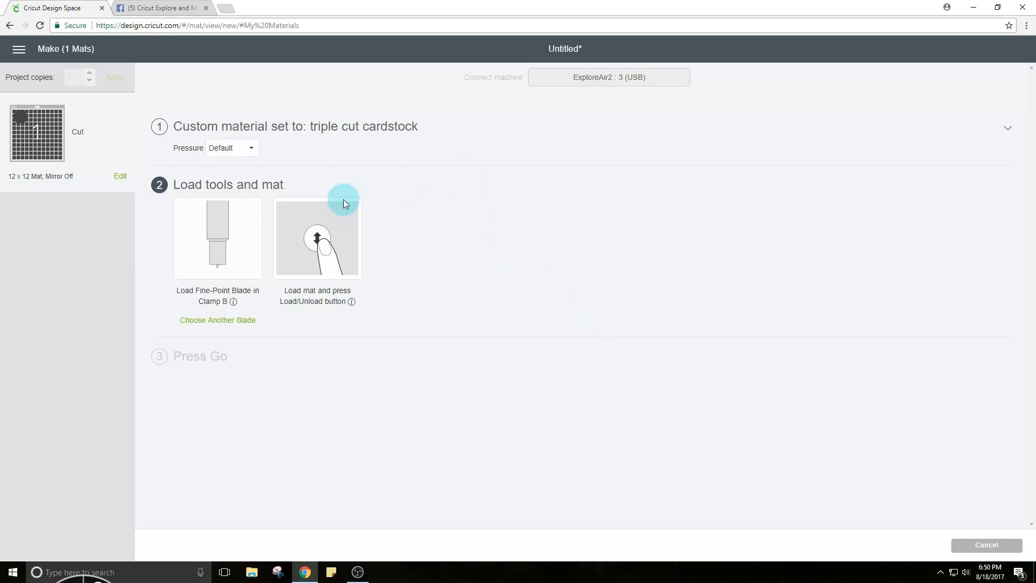
pyautogui.click(223, 149)
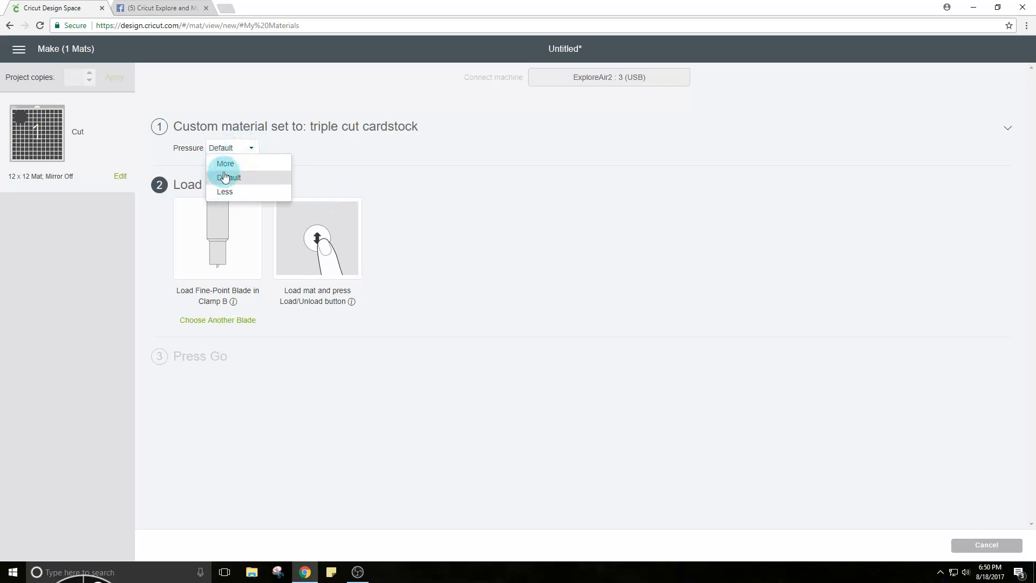
pyautogui.click(516, 195)
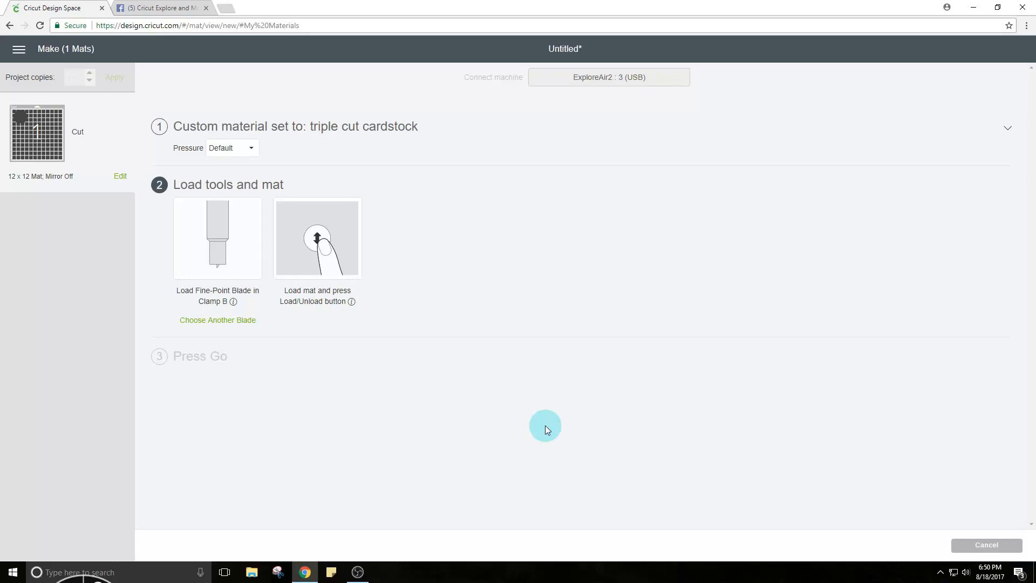
pyautogui.click(221, 149)
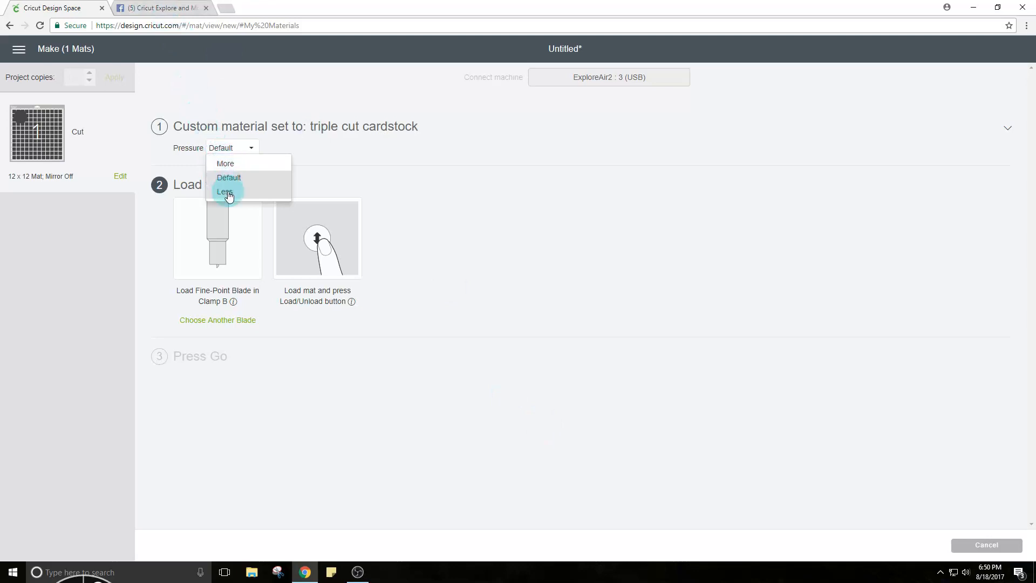
pyautogui.click(613, 331)
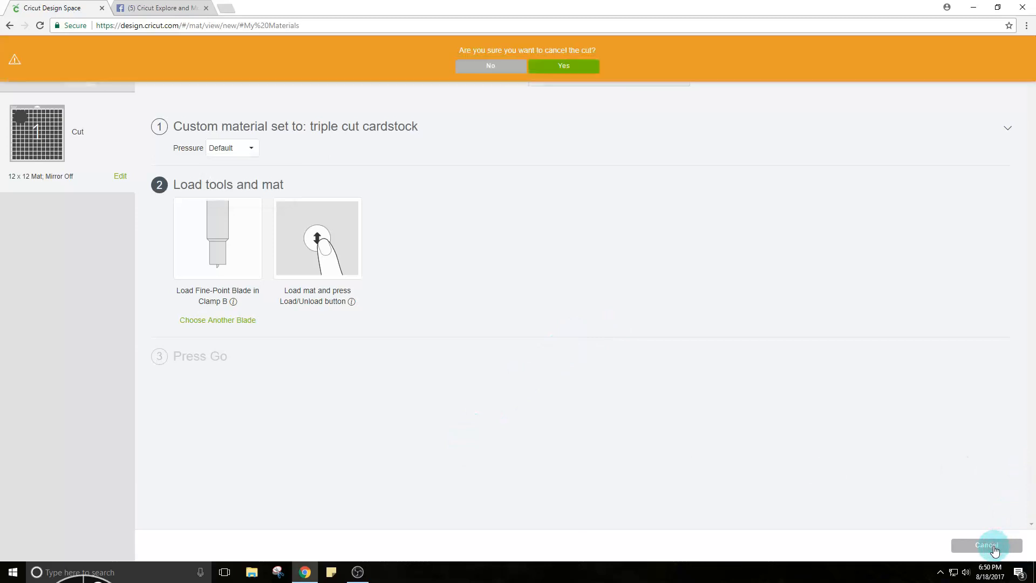
pyautogui.click(565, 67)
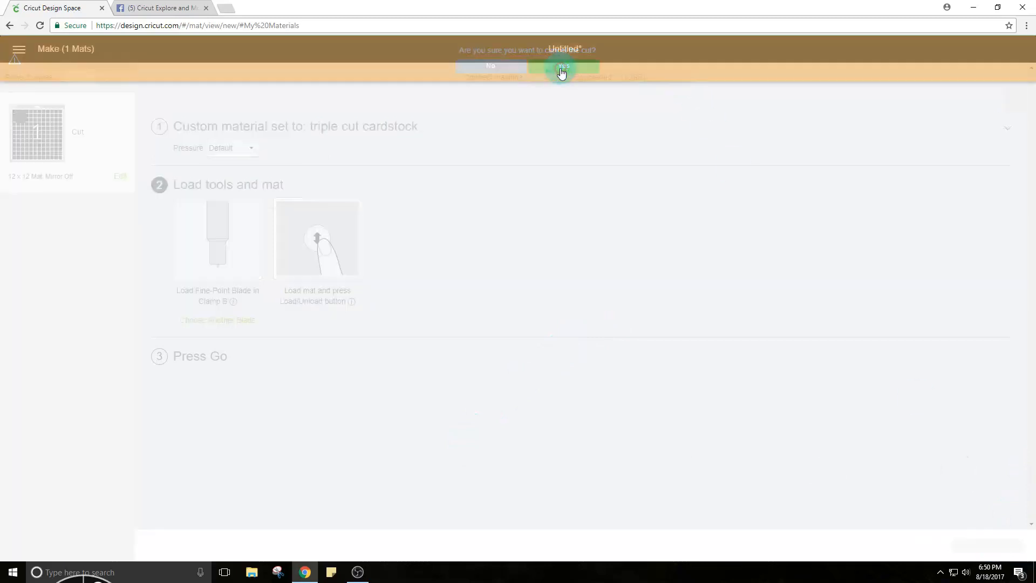